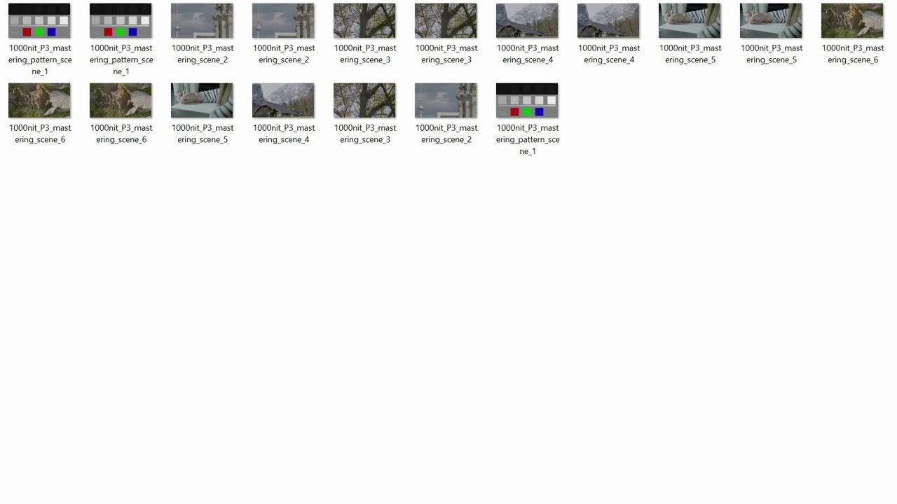
Examine the preset files in the HDR_INFOFRAME_PRESETS folder and return to the parent example files folder
key(alt+Up)
double_click(84, 59)
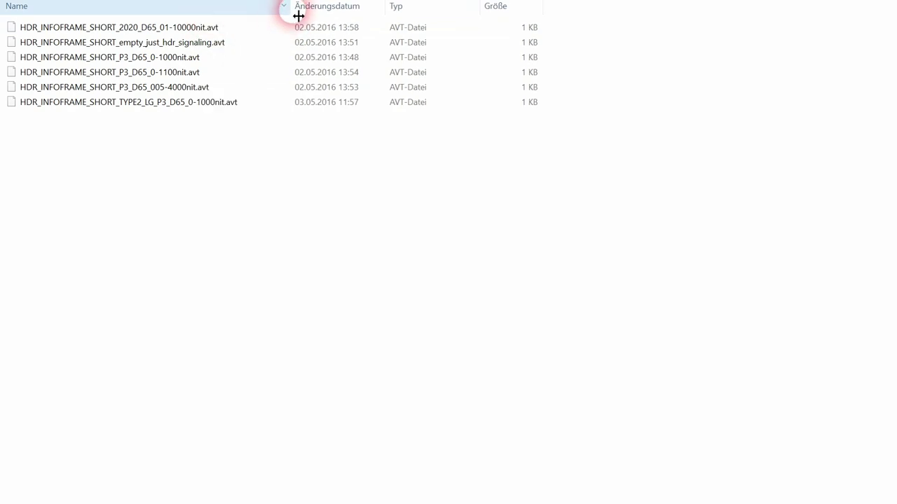
mouse_move(193, 84)
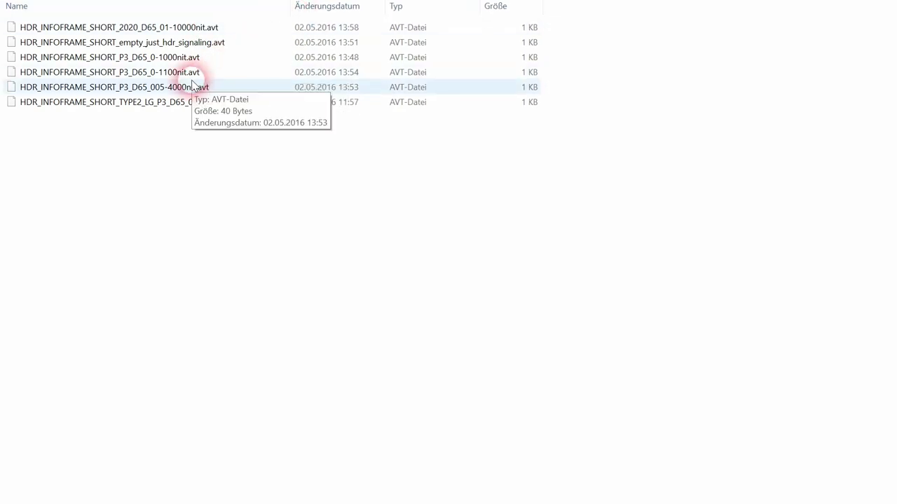
key(alt+Left)
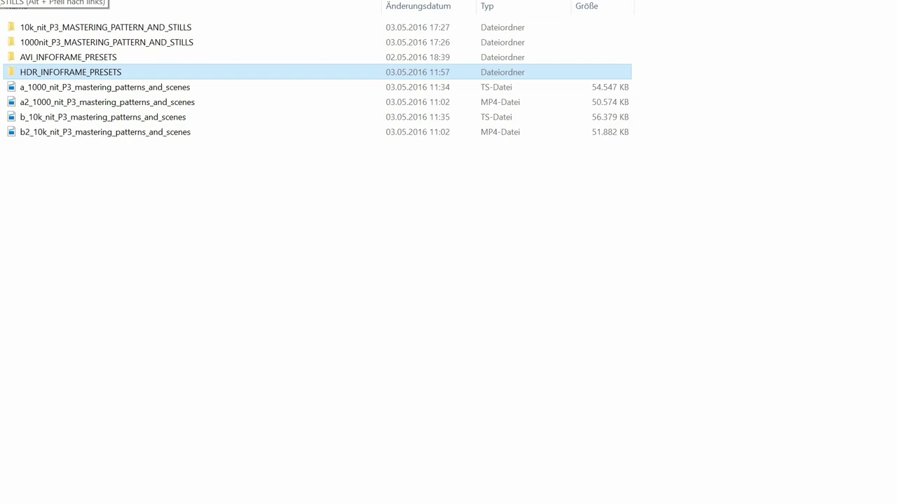
double_click(61, 93)
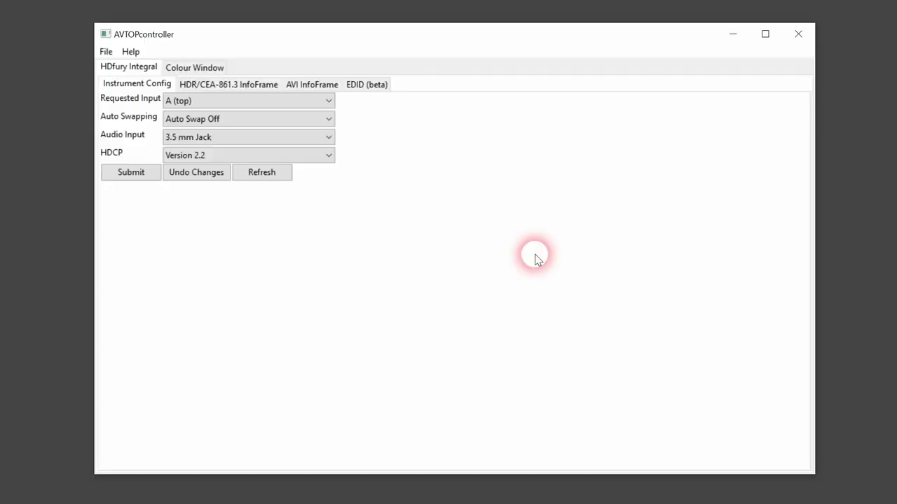
Submit the HDR/CEA-861.3 InfoFrame settings with HDR Frame Always Active enabled and Continuous set to Without Audio
click(183, 87)
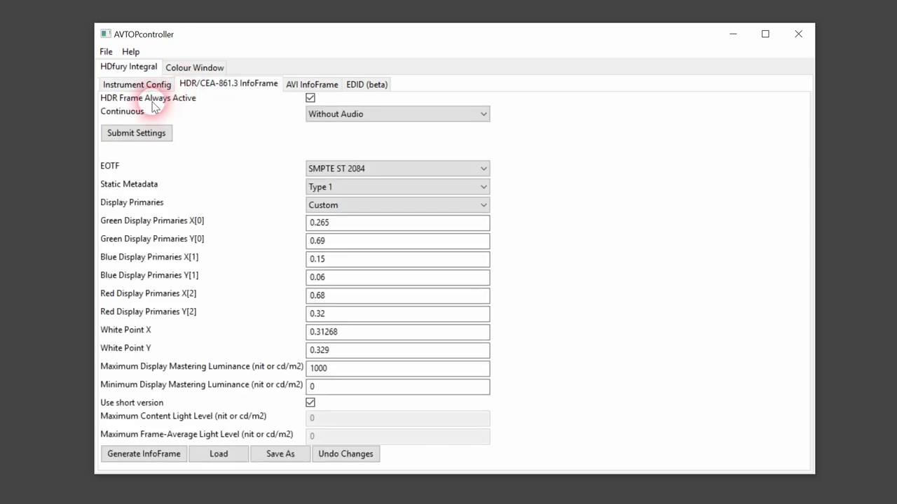
click(311, 99)
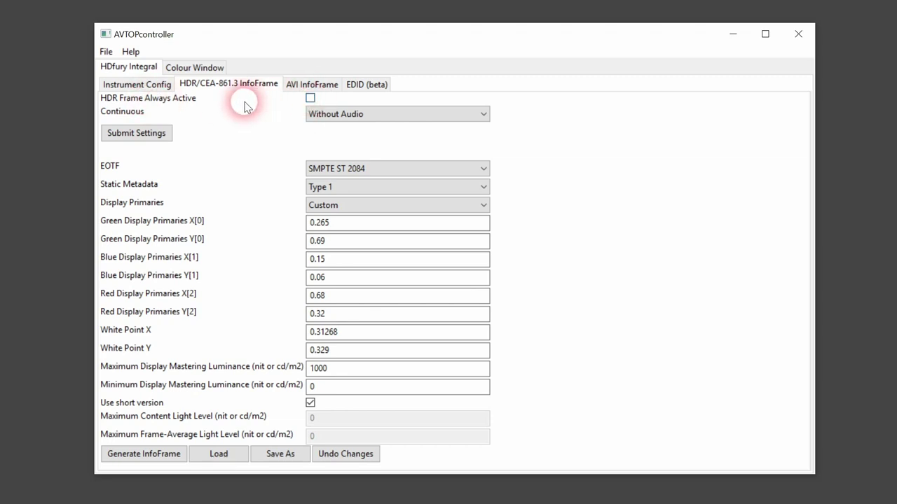
click(311, 99)
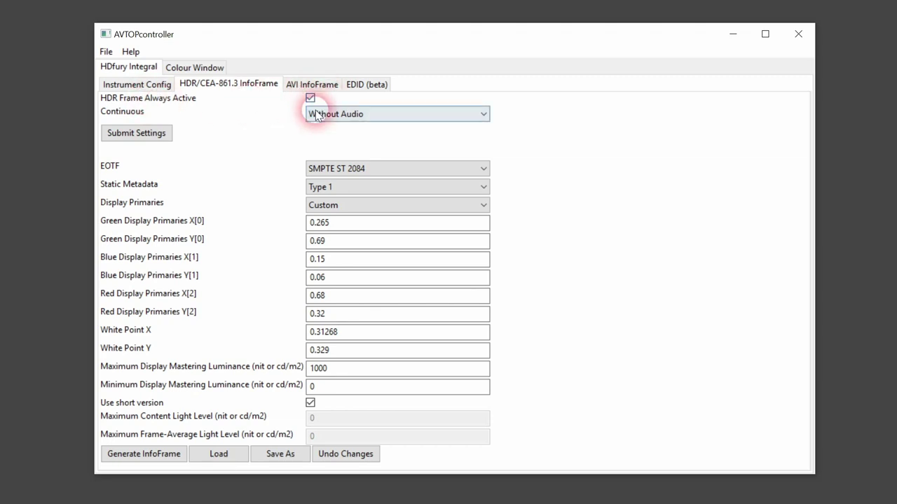
click(312, 113)
click(320, 138)
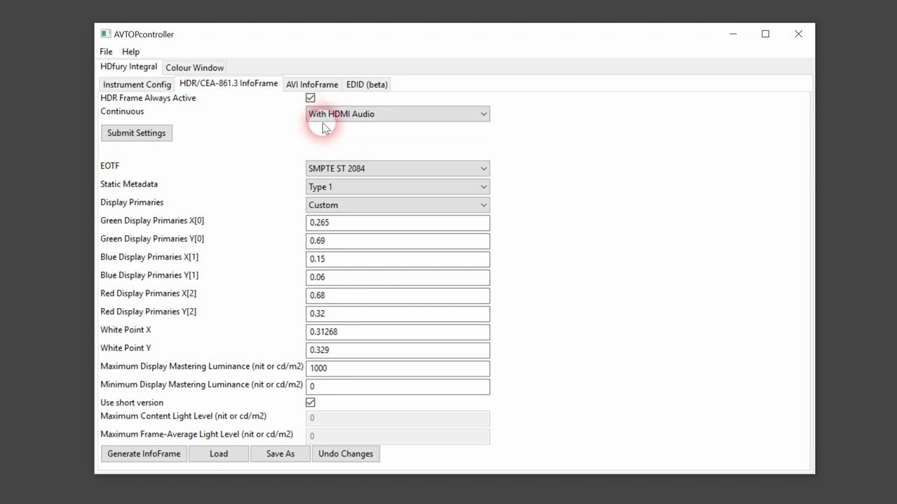
click(327, 122)
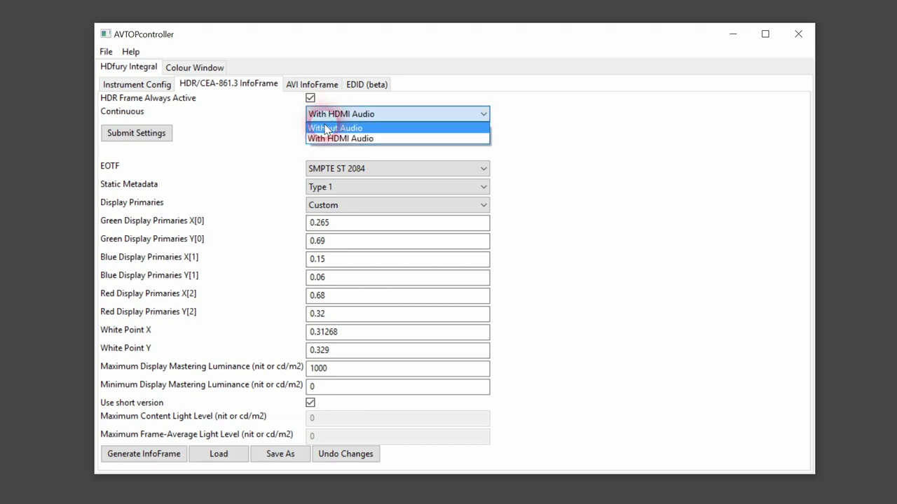
click(328, 124)
click(161, 137)
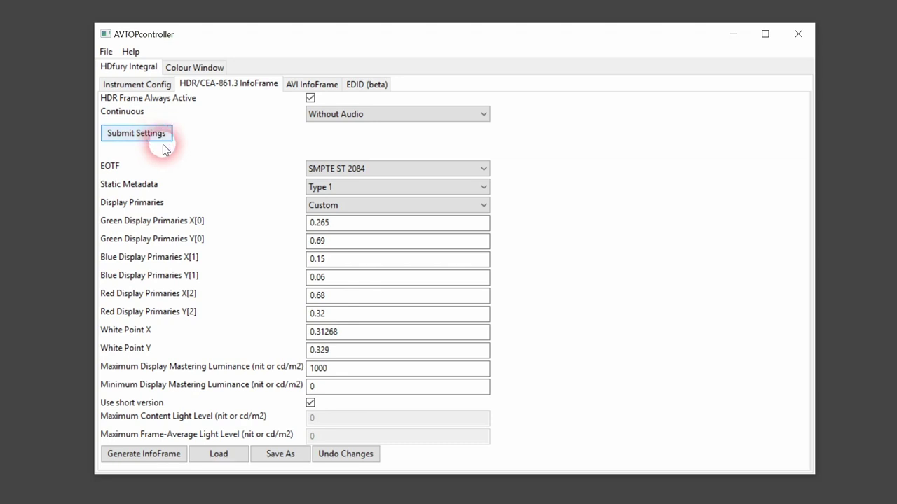
Set the HDR InfoFrame's EOTF to SMPTE ST 2084 and its Static Metadata to Type 1
click(393, 169)
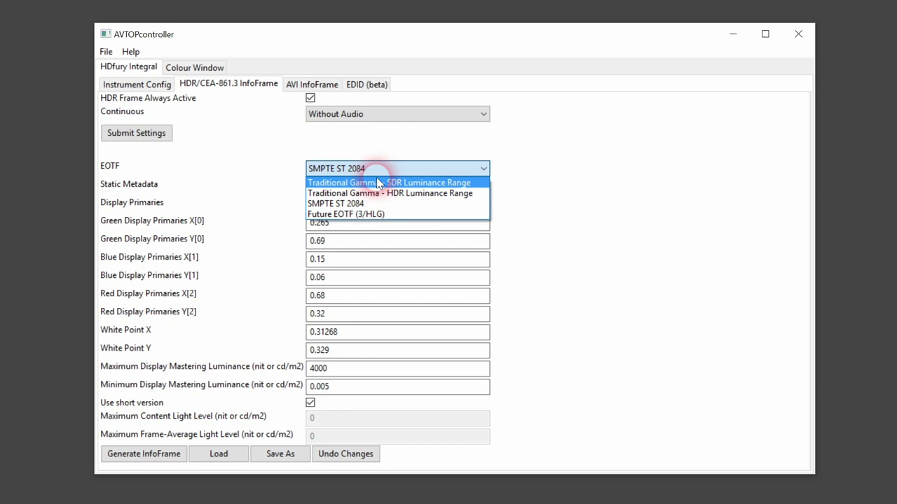
click(369, 203)
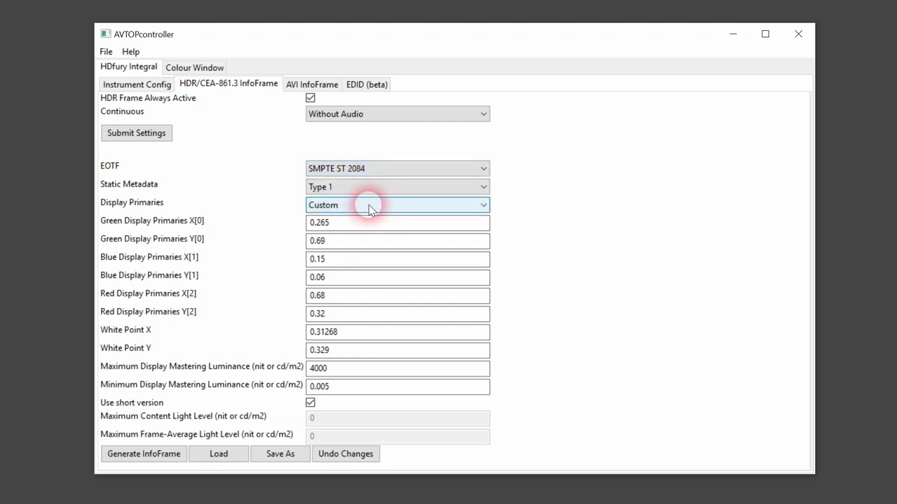
click(360, 187)
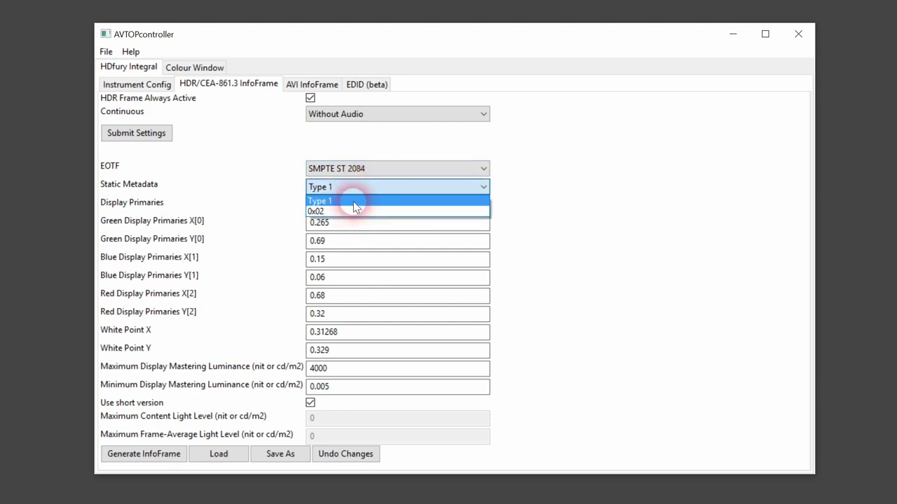
click(353, 210)
click(355, 188)
click(355, 202)
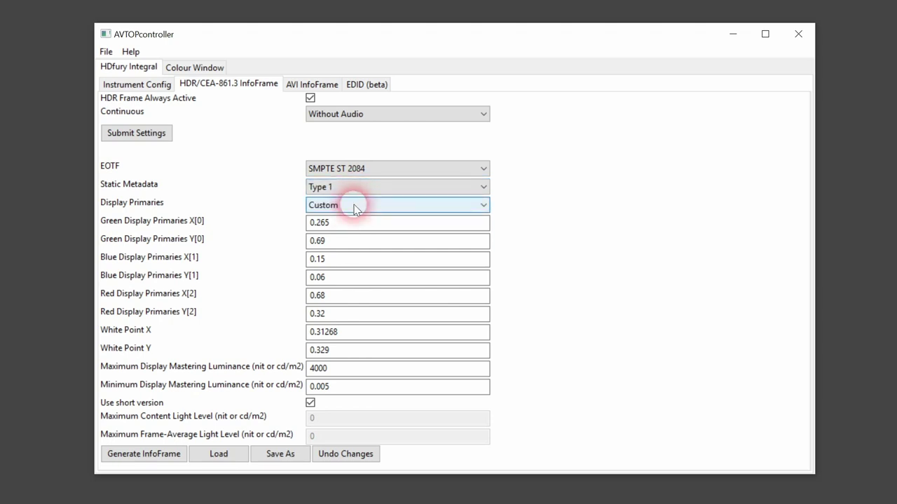
Try the DCI/P3 and BT.2020 presets for the HDR InfoFrame's display primaries
click(355, 207)
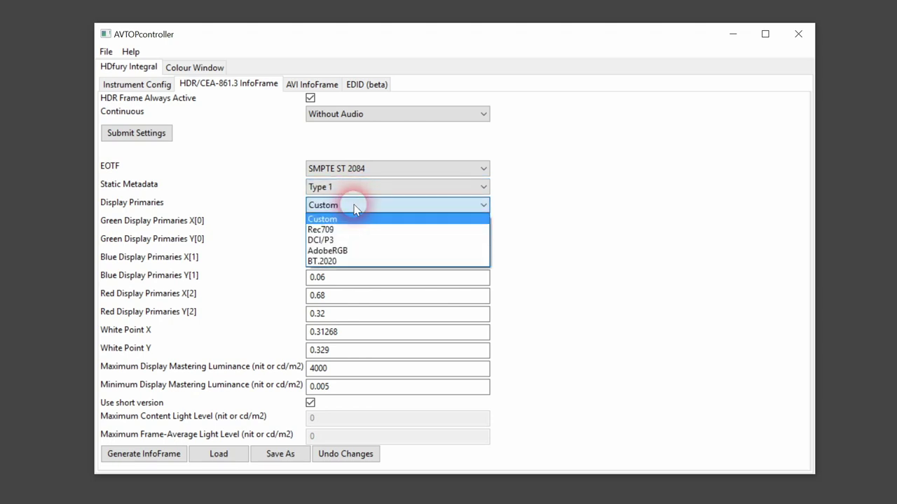
click(341, 241)
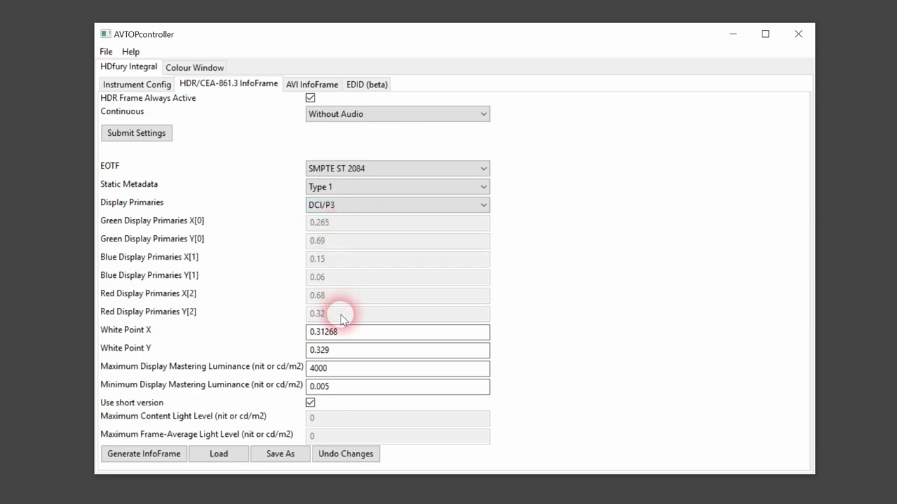
click(351, 204)
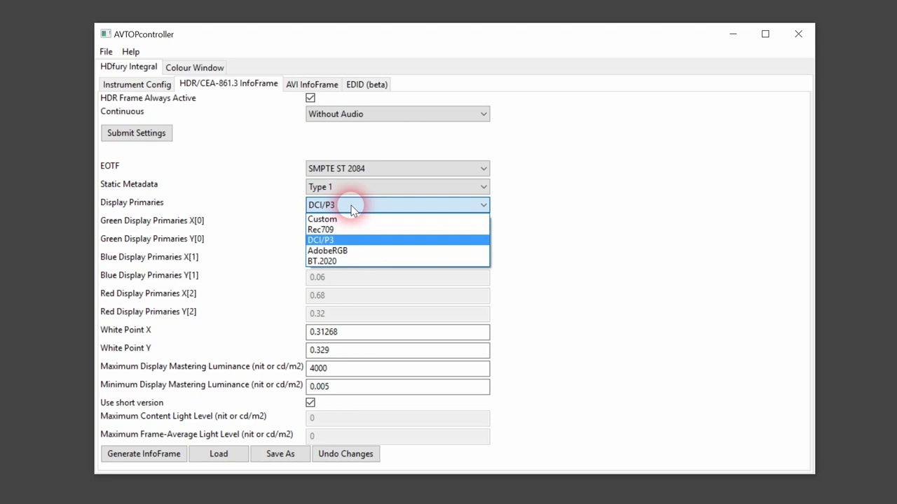
click(328, 261)
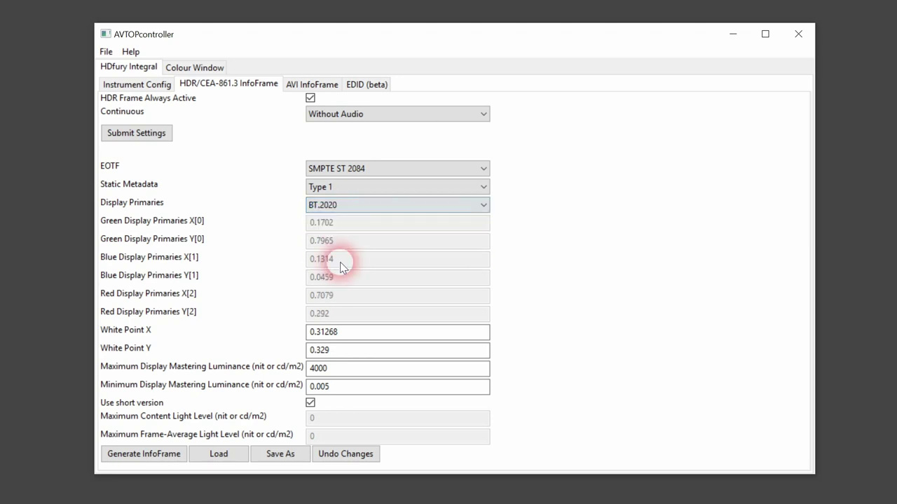
Fill the display primaries from the Rec709 preset and switch them to Custom for manual editing
click(344, 205)
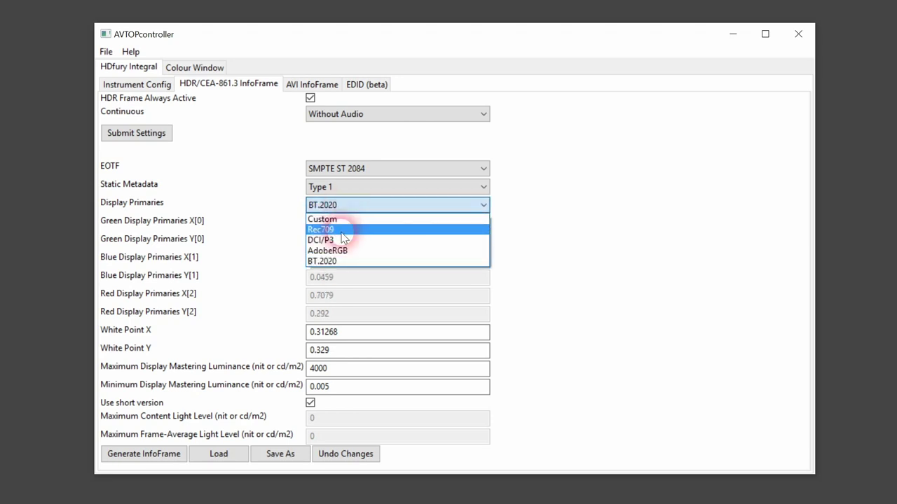
click(343, 231)
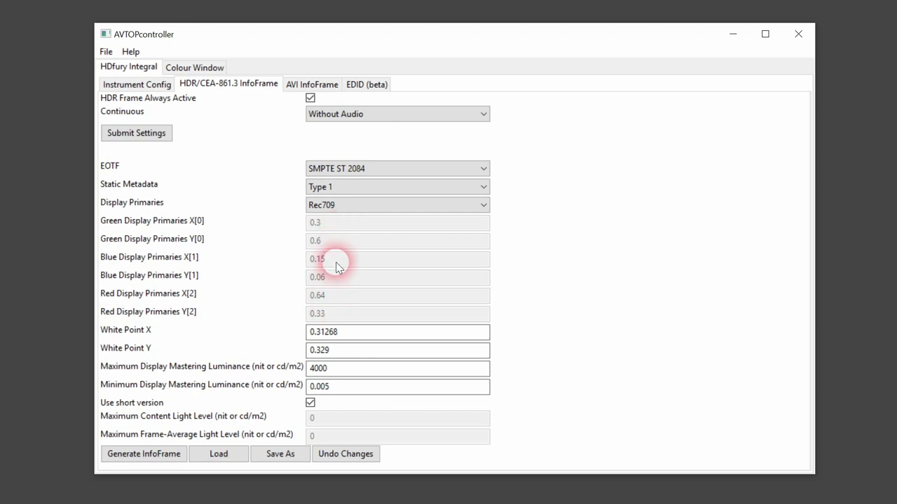
click(336, 206)
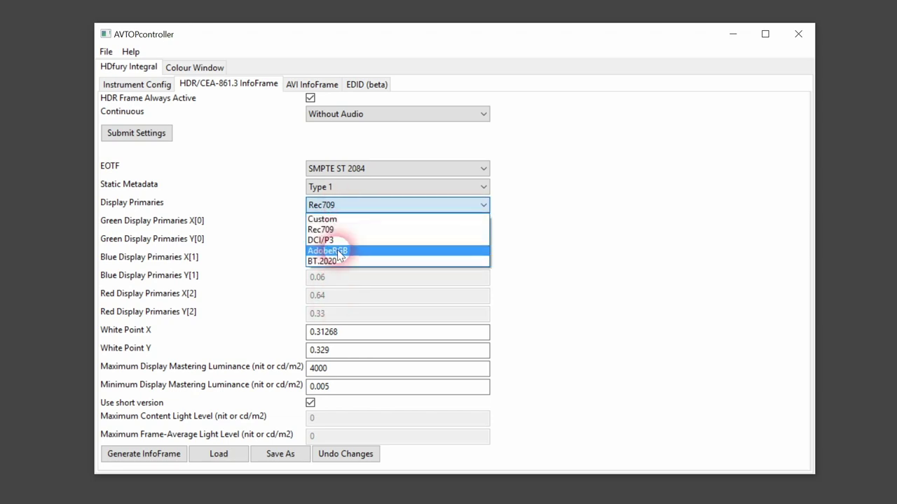
click(340, 220)
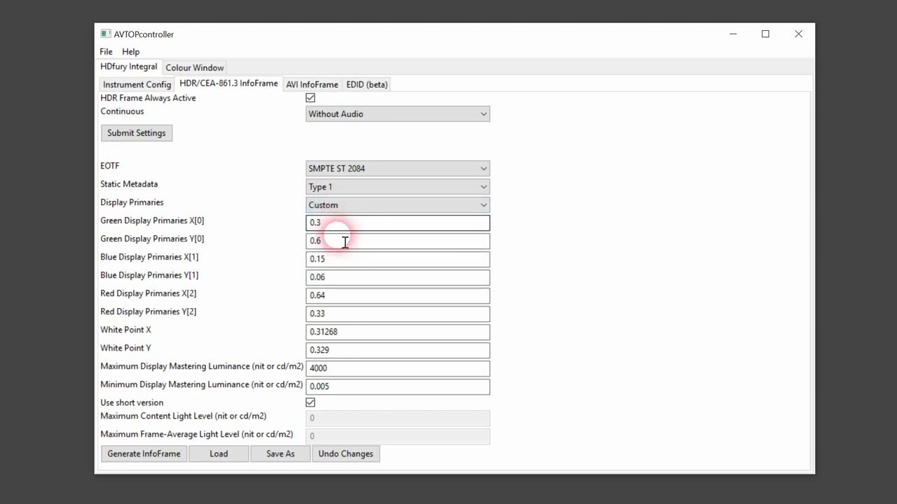
click(341, 242)
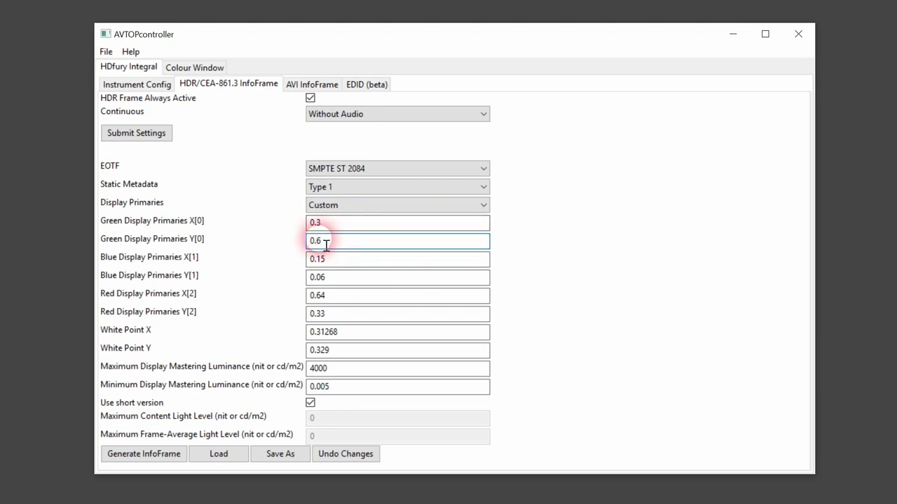
click(335, 333)
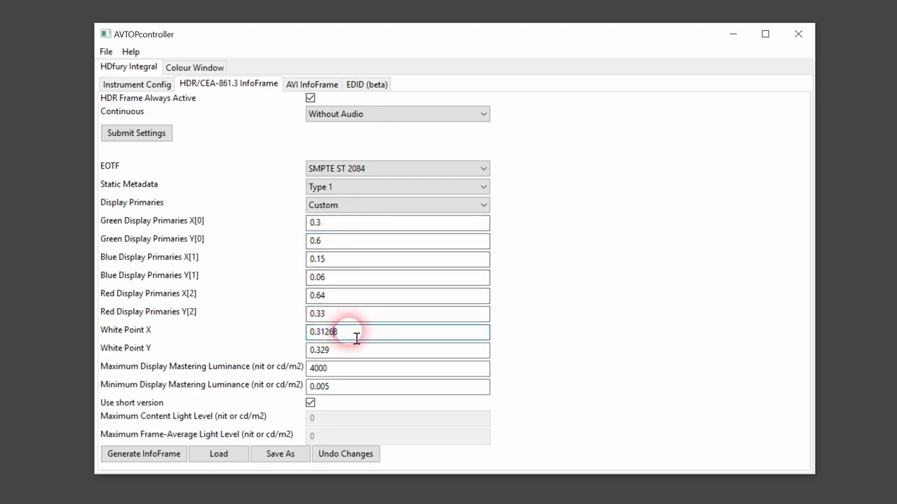
drag(356, 338, 296, 334)
drag(336, 355, 306, 354)
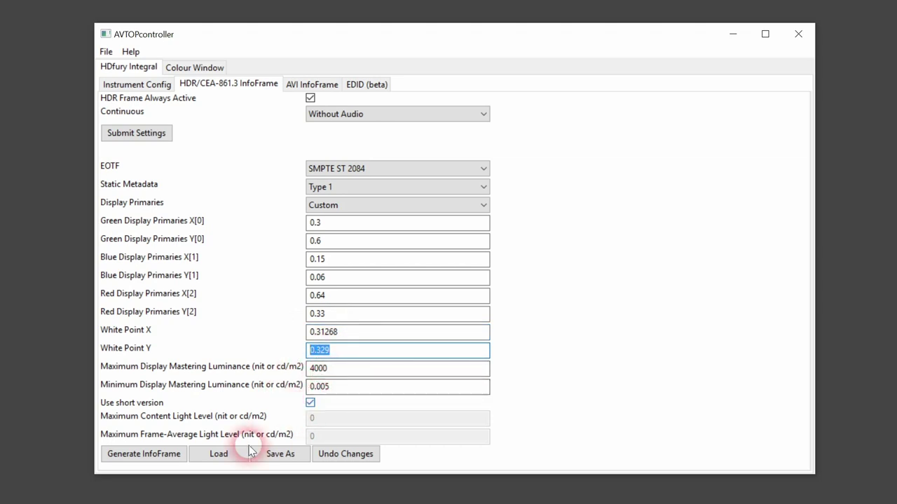
Generate the HDR InfoFrame from the current metadata and transmit it to the HDfury Integral
click(156, 457)
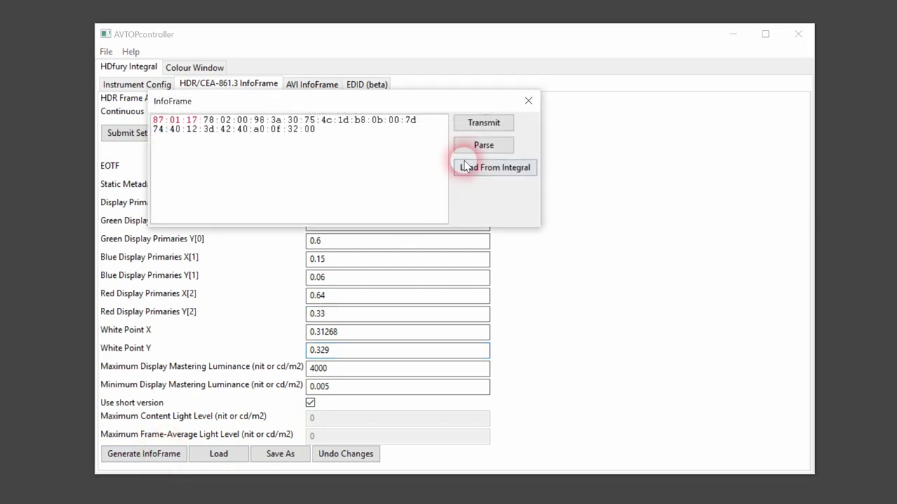
click(495, 126)
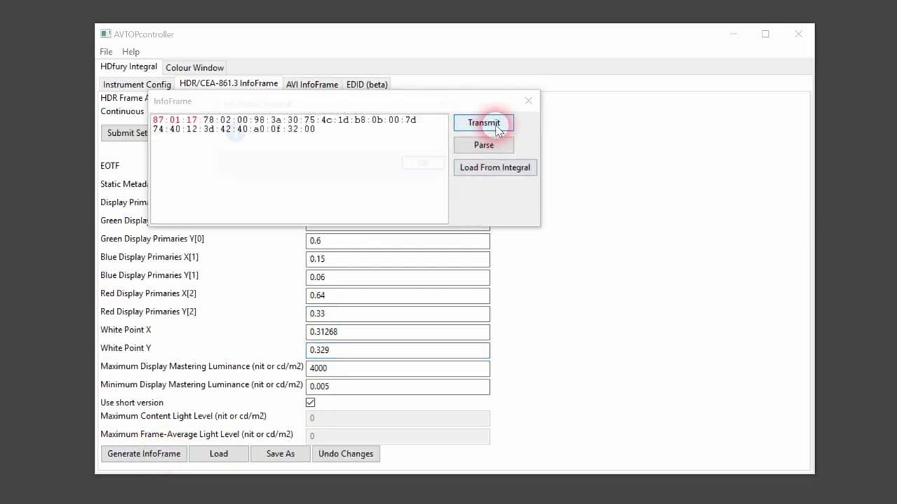
click(429, 165)
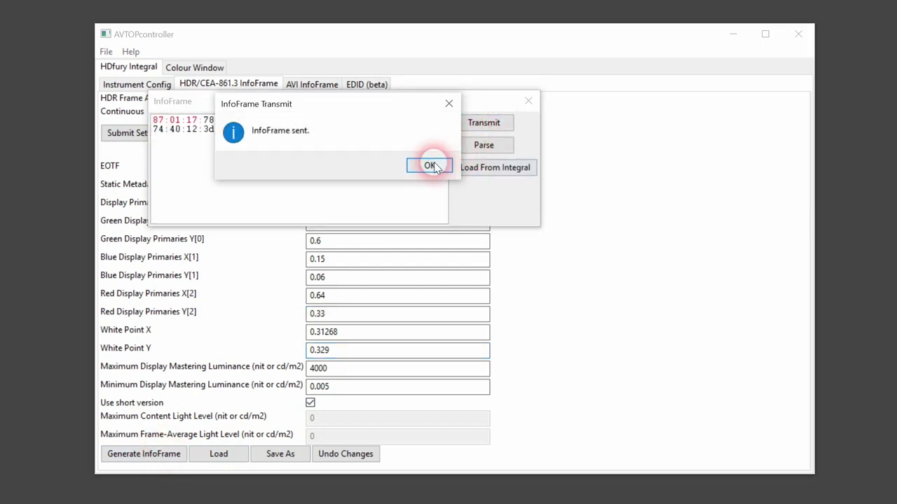
click(528, 100)
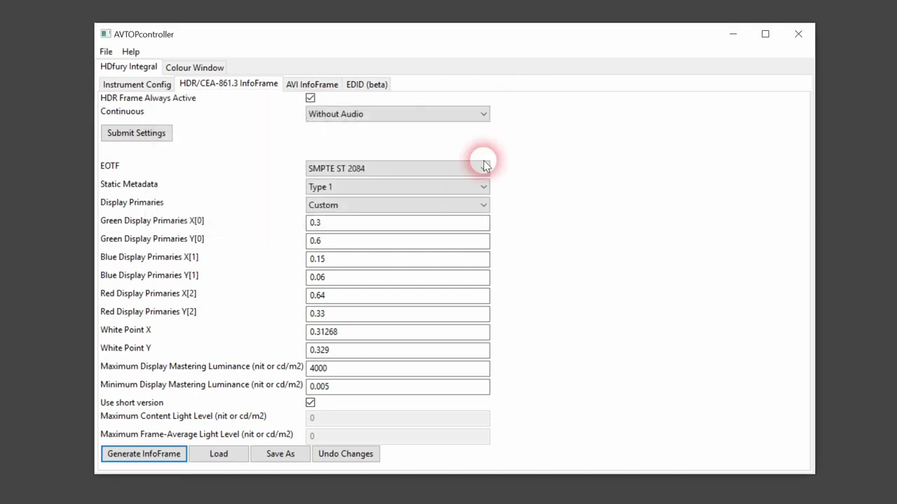
Load the HDR_INFOFRAME_SHORT_P3_D65_0-1000nit.avt preset into the HDR InfoFrame settings
click(219, 454)
click(460, 175)
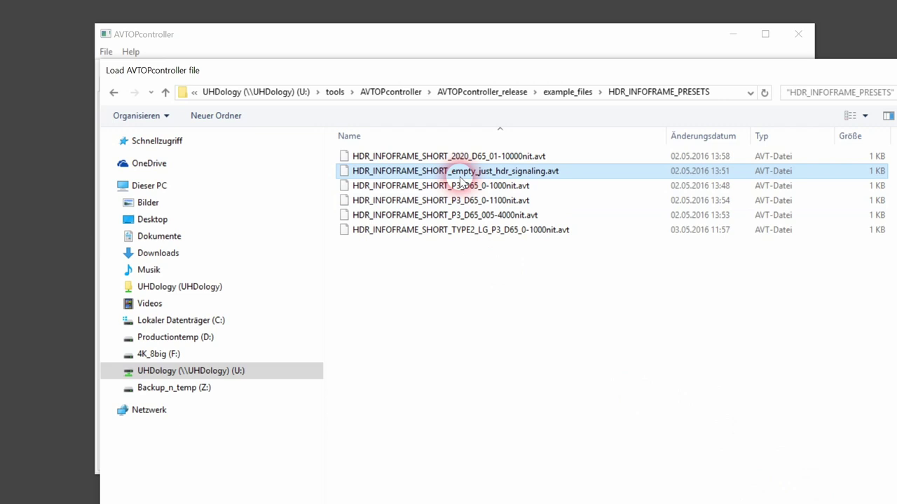
click(461, 188)
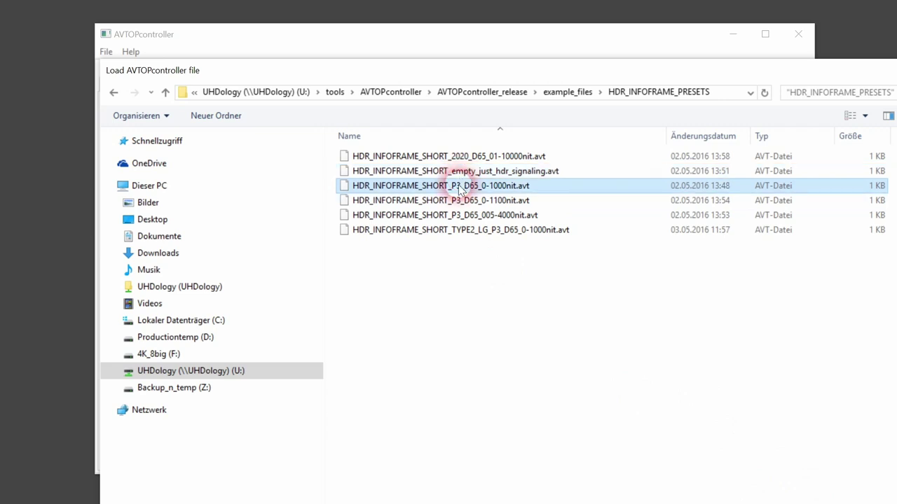
double_click(463, 171)
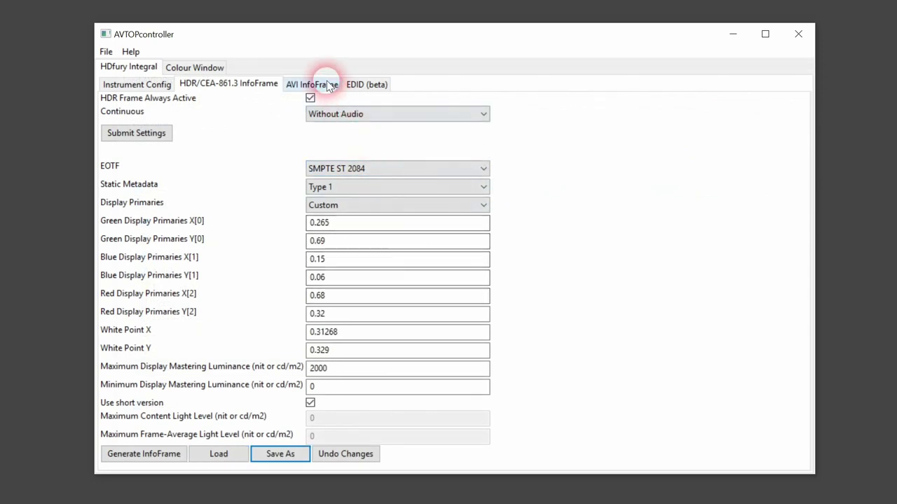
Load AVI_INFOFRAME_YCbCr_422_2020color_legalrange.avt into the AVI InfoFrame settings and choose YCC 4:2:2 as the colour format
click(327, 84)
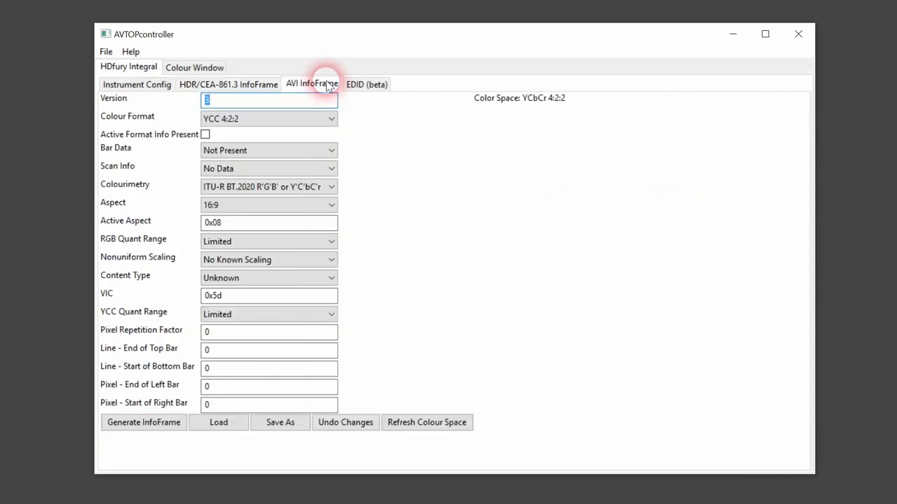
click(219, 422)
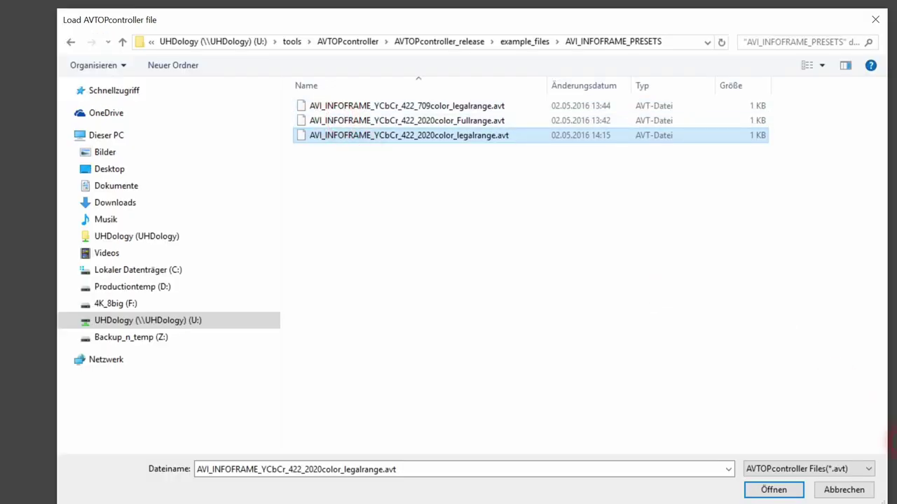
click(788, 489)
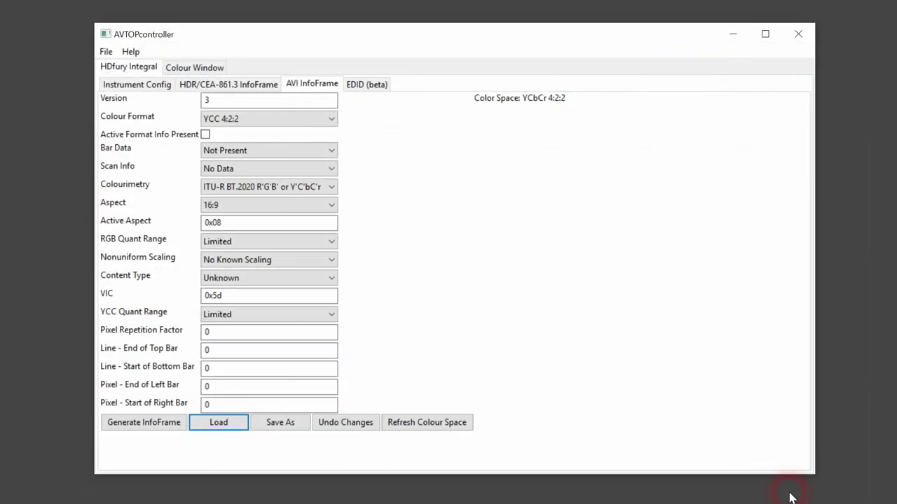
click(224, 120)
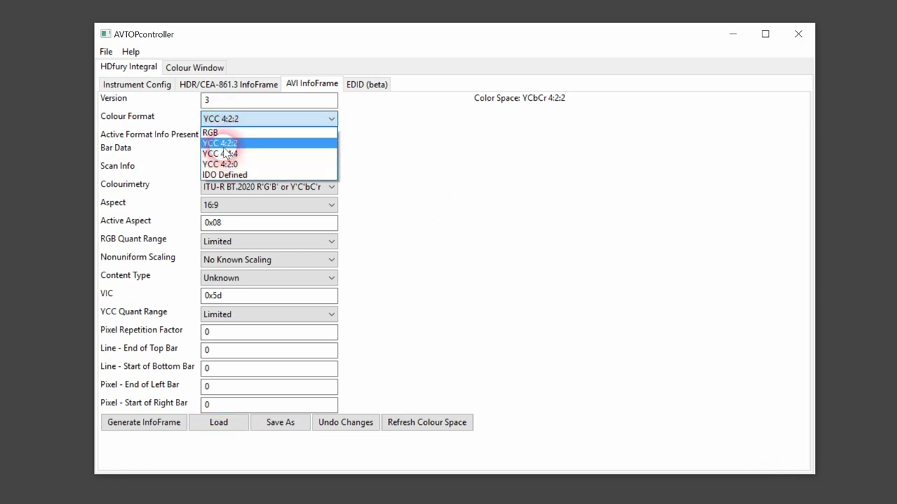
click(224, 144)
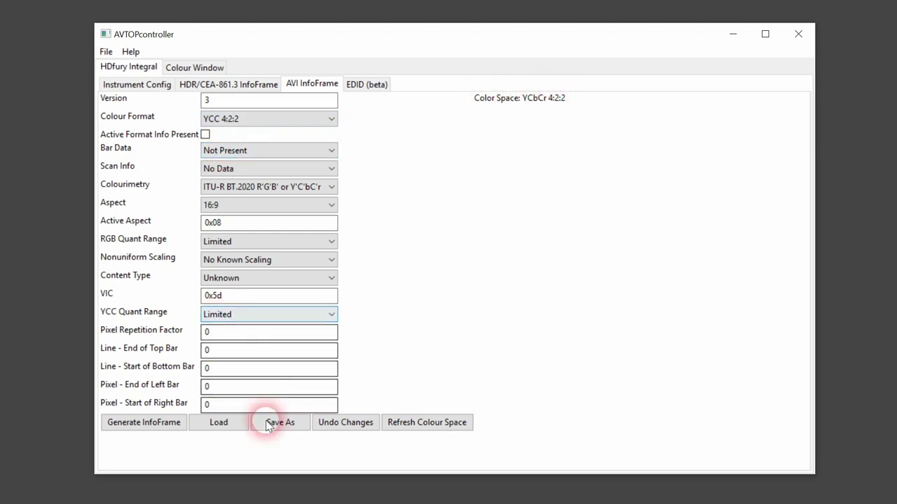
Generate the AVI InfoFrame, replace its first three bytes with 00:00:00, and update the AVI InfoFrame on the device
click(147, 428)
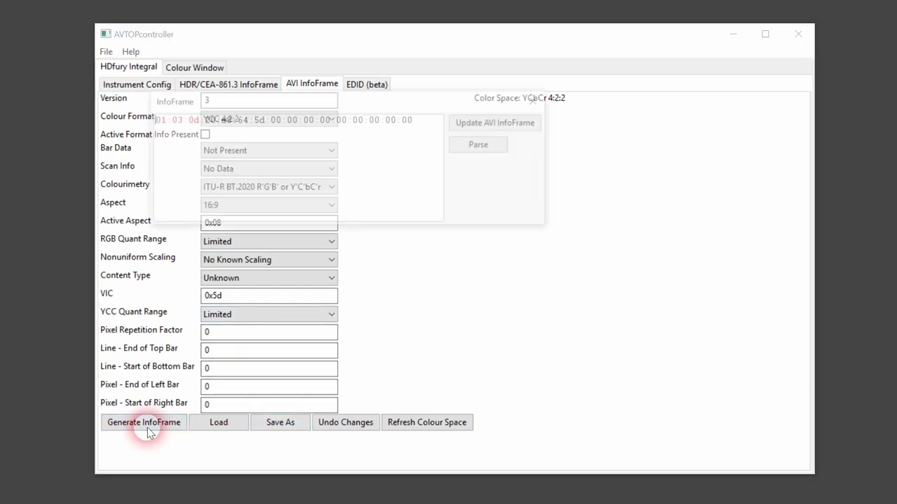
click(203, 130)
key(BackSpace)
key(BackSpace)
key(BackSpace)
key(BackSpace)
key(BackSpace)
key(BackSpace)
text(000000)
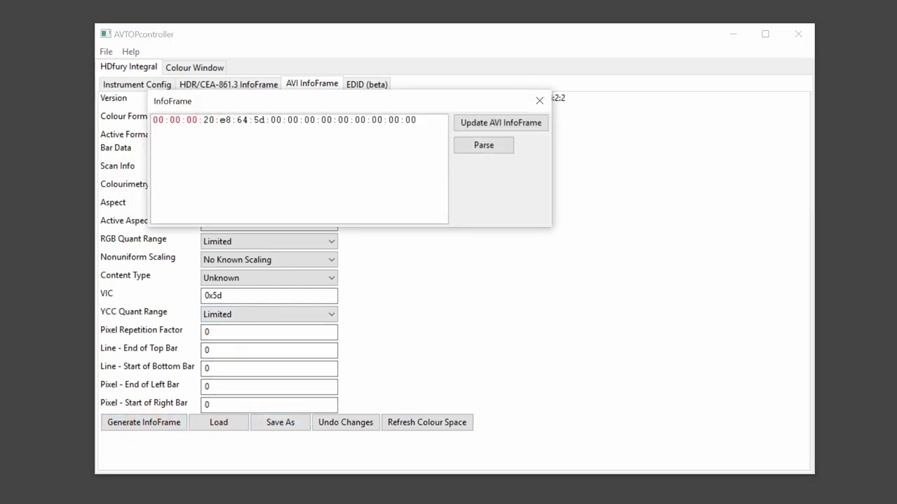
click(527, 126)
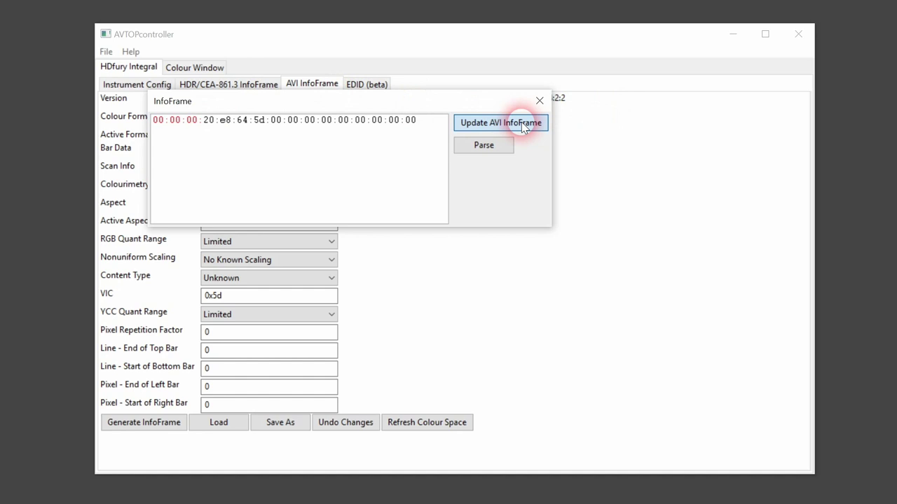